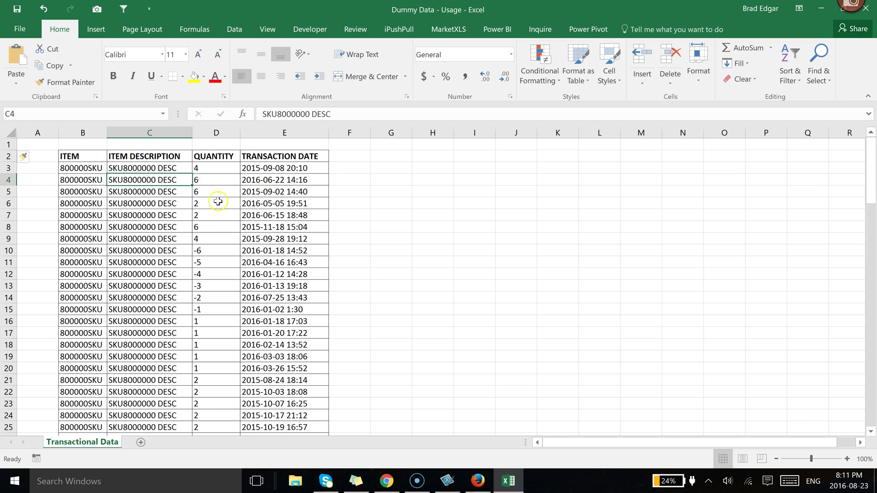
Create an empty PivotTable on a new sheet from the Transactional Data range B2:E108
left_click(198, 194)
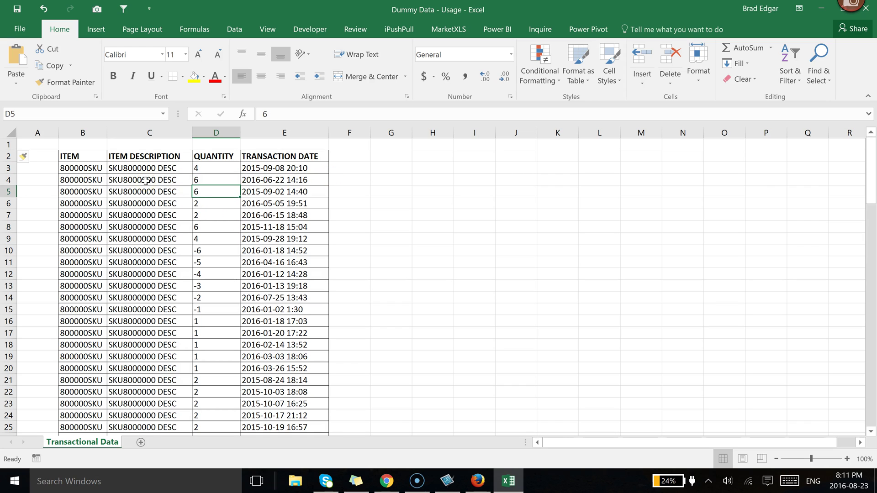
left_click(137, 192)
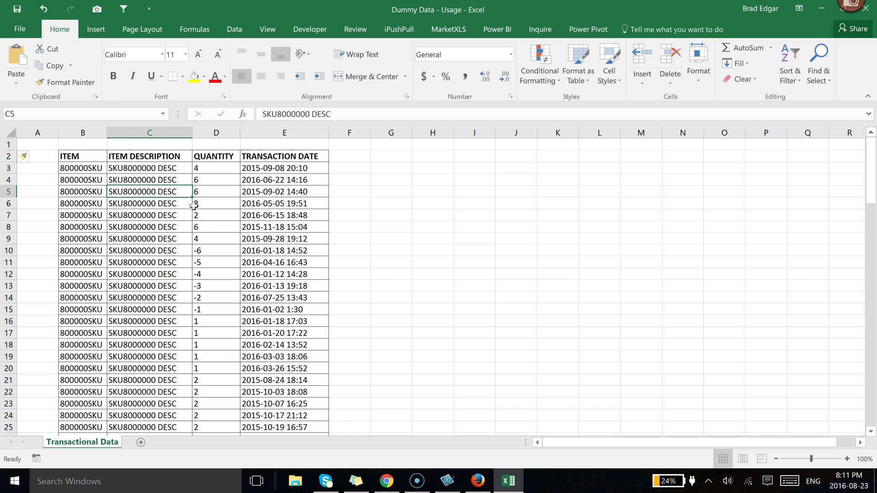
key("ctrl+a")
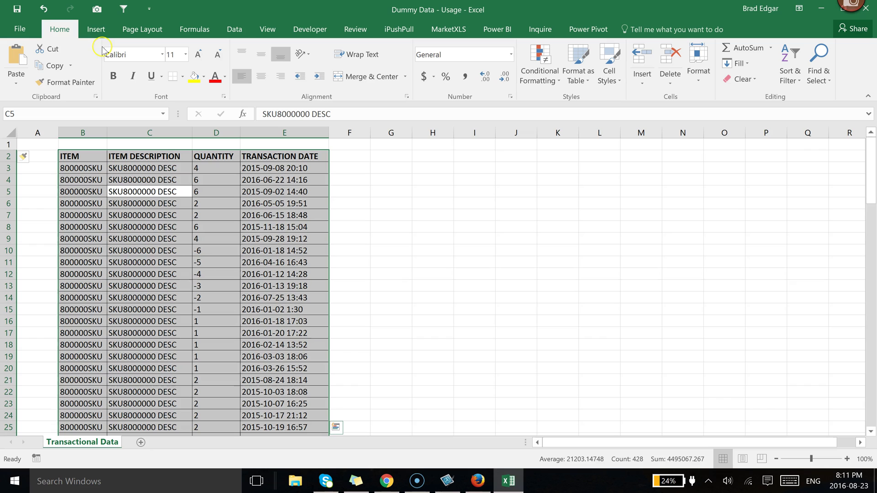
left_click(102, 30)
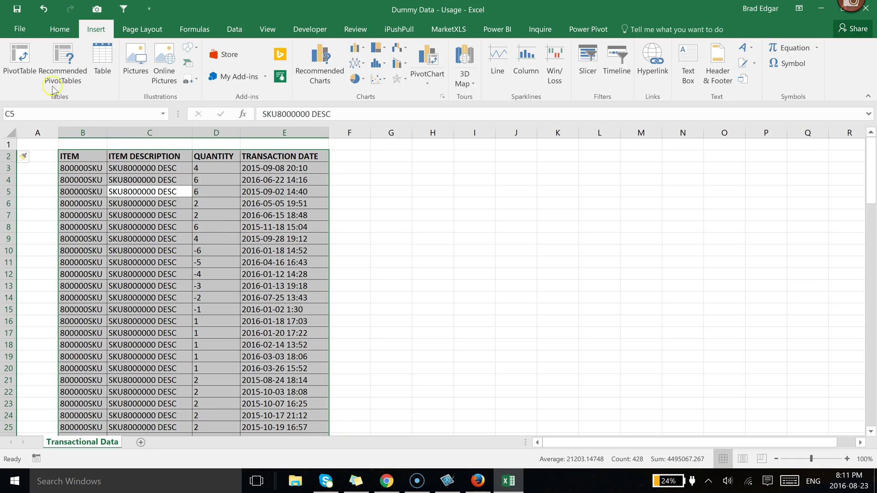
left_click(18, 61)
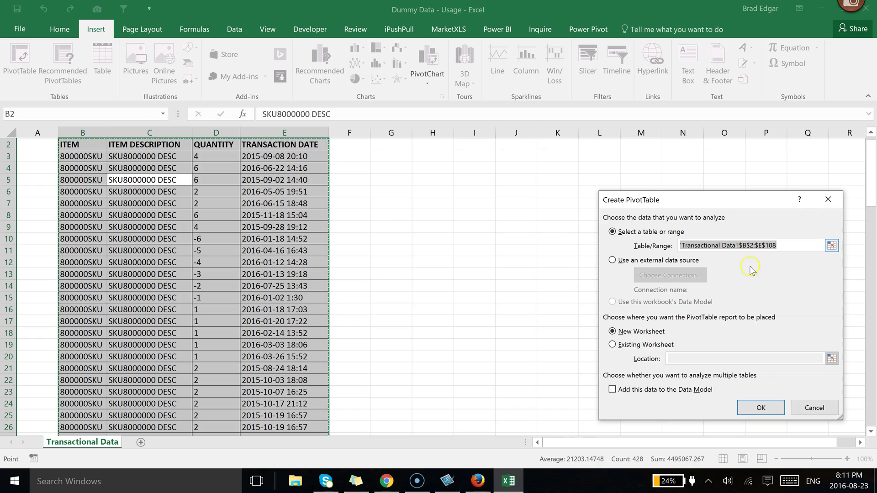
left_click(684, 199)
left_click_drag(684, 199, 508, 165)
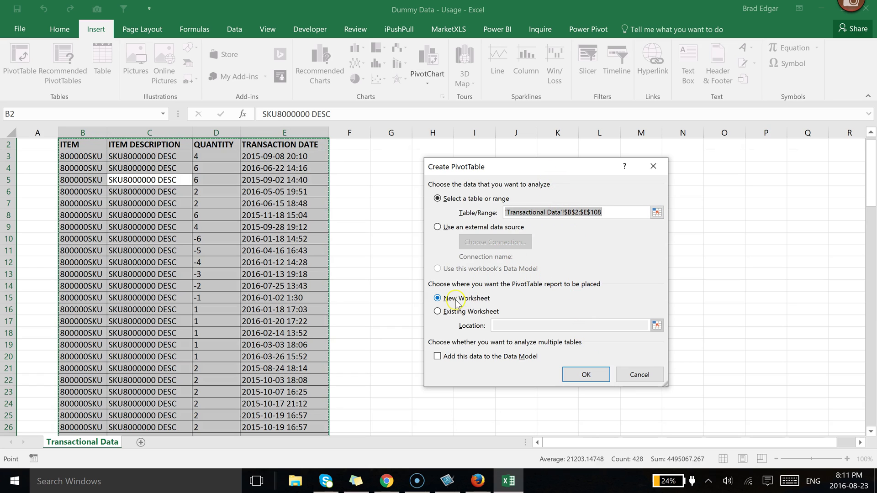
left_click(586, 375)
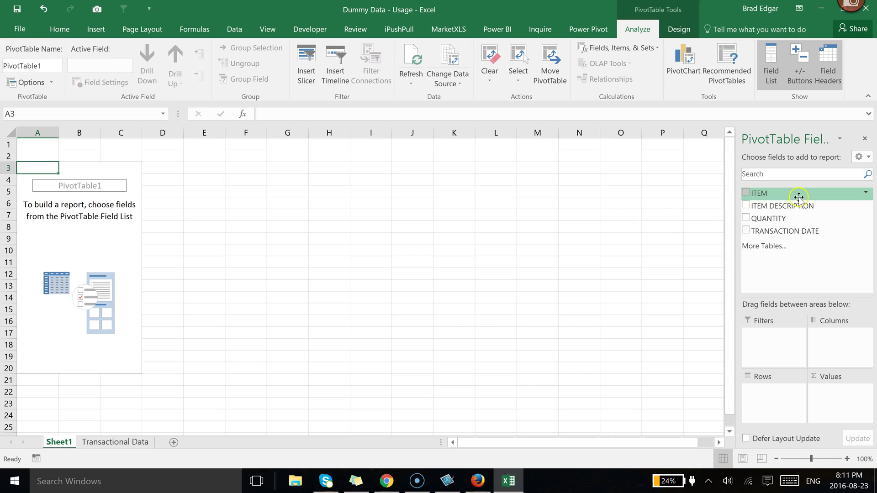
Add ITEM as a row field so 800000SKU appears with its description
left_click_drag(760, 192, 775, 403)
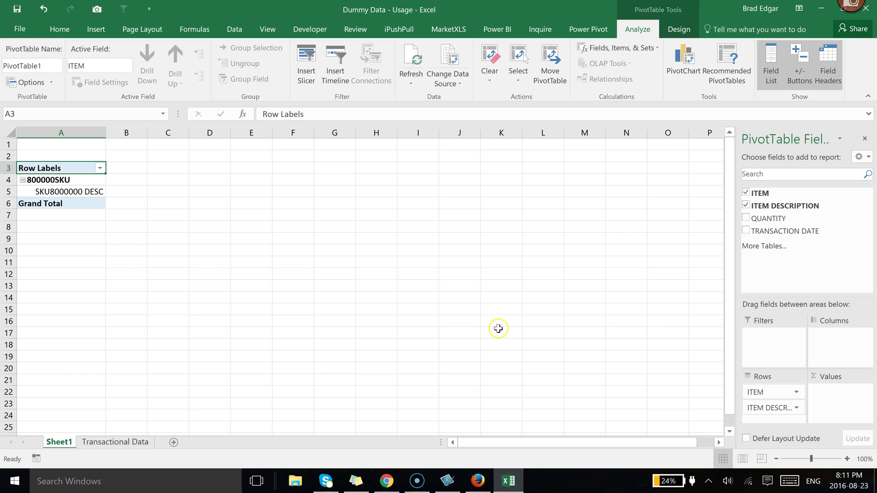
left_click(54, 179)
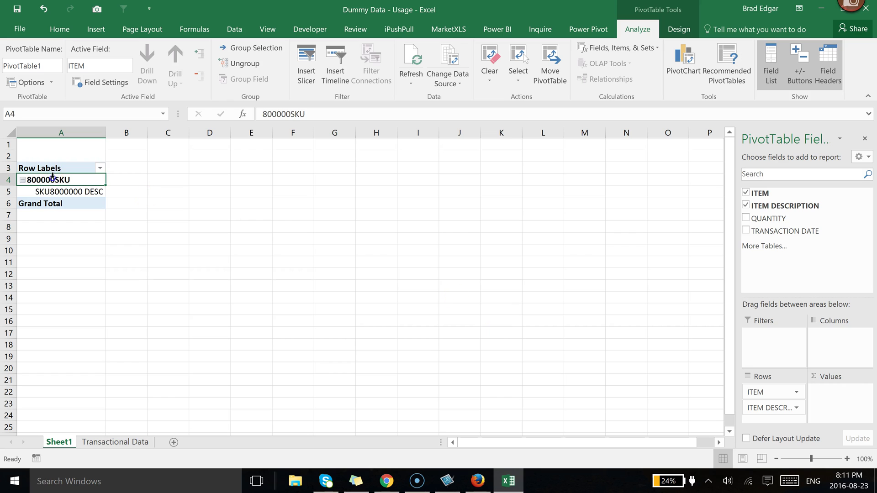
Switch the PivotTable report layout to Tabular Form and turn off subtotals
left_click(682, 25)
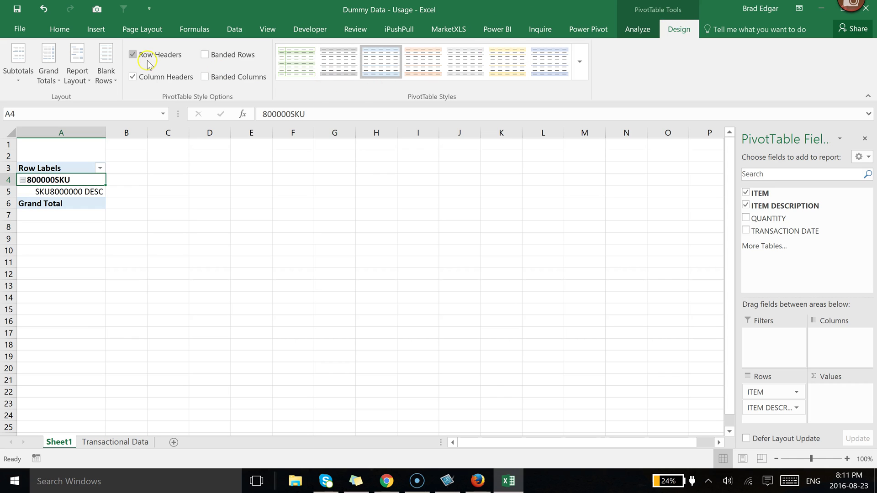
left_click(73, 72)
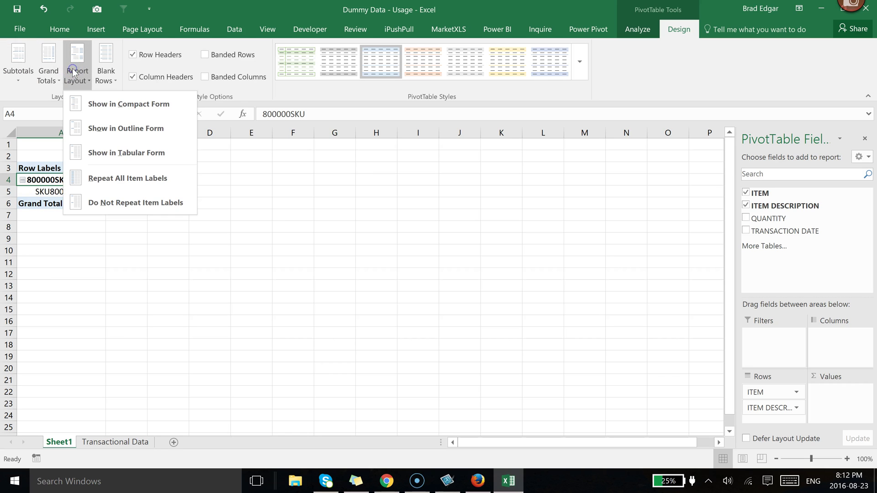
left_click(115, 152)
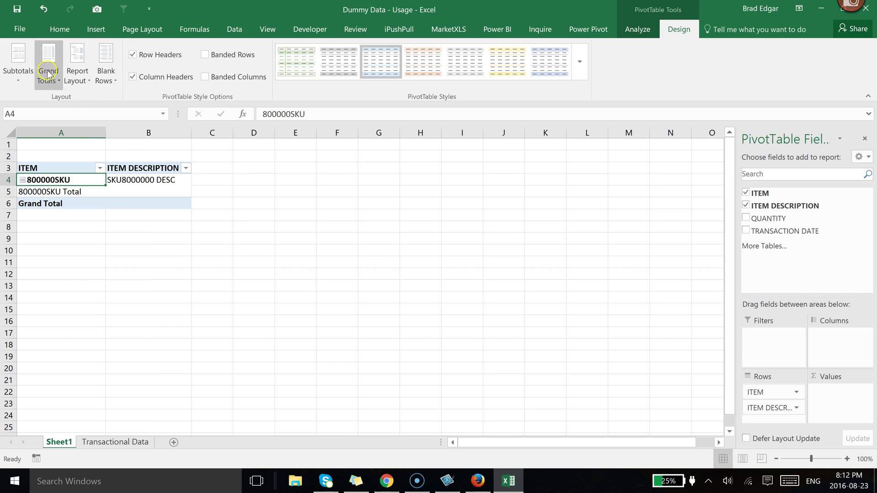
left_click(25, 70)
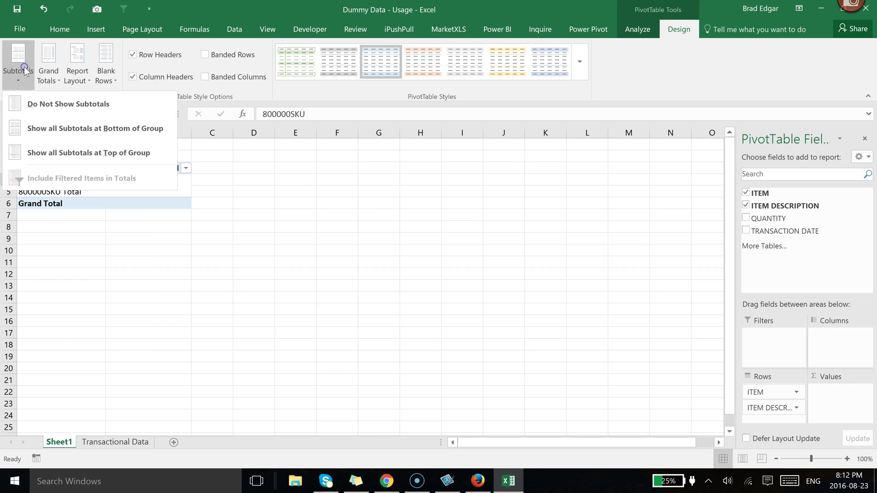
left_click(48, 104)
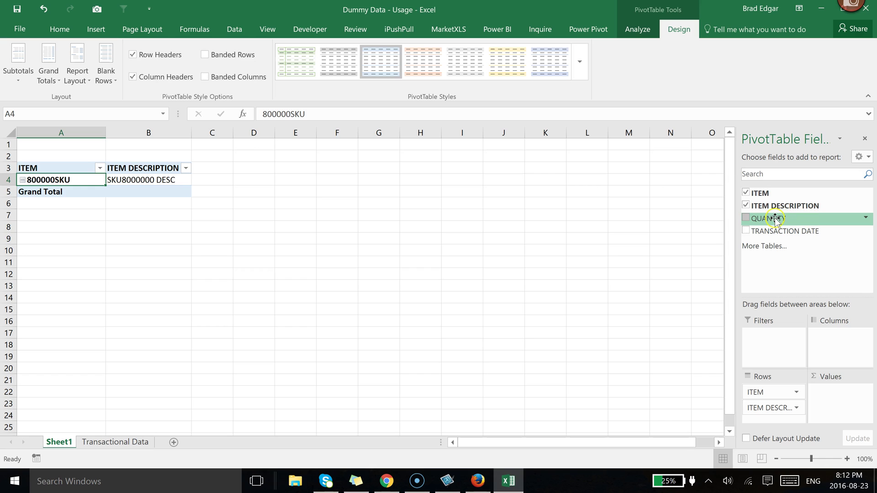
Add QUANTITY to Values, giving Sum of QUANTITY 364 for 800000SKU
left_click_drag(772, 219, 829, 400)
left_click_drag(766, 220, 840, 414)
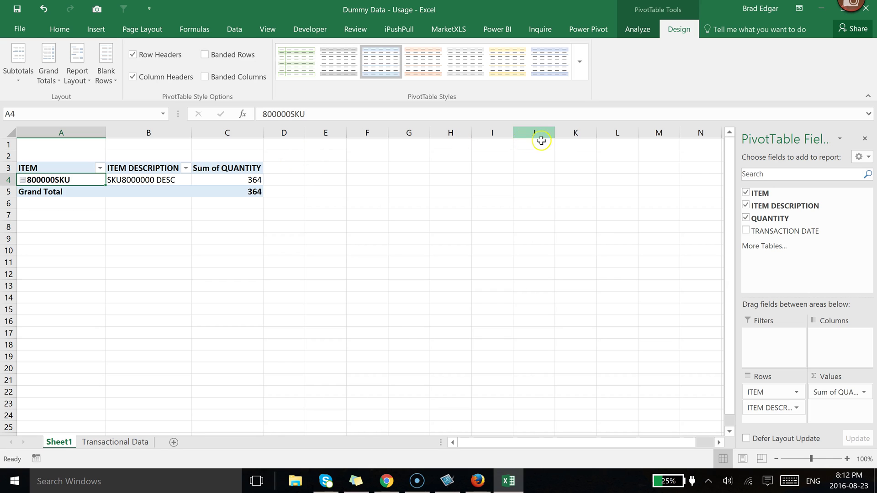
Add TRANSACTION DATE as columns and expand 2015 and 2016 to inspect quarters and months
left_click_drag(799, 232, 831, 344)
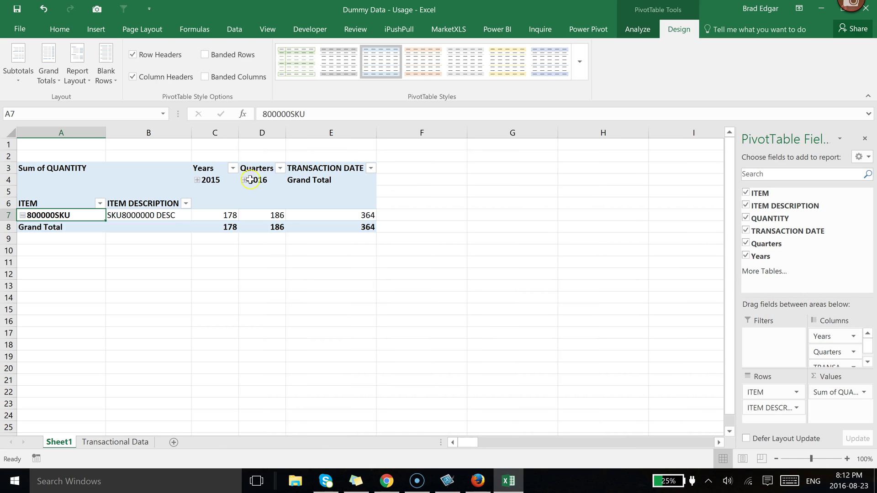
left_click(197, 181)
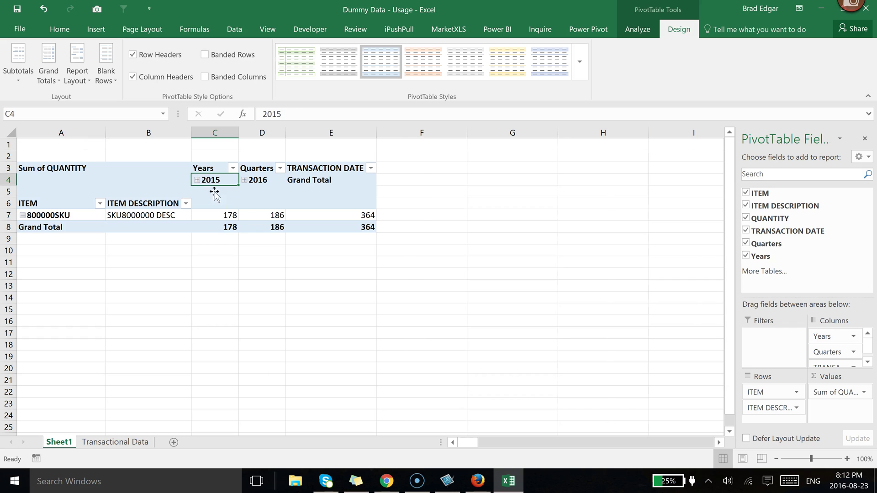
left_click(292, 183)
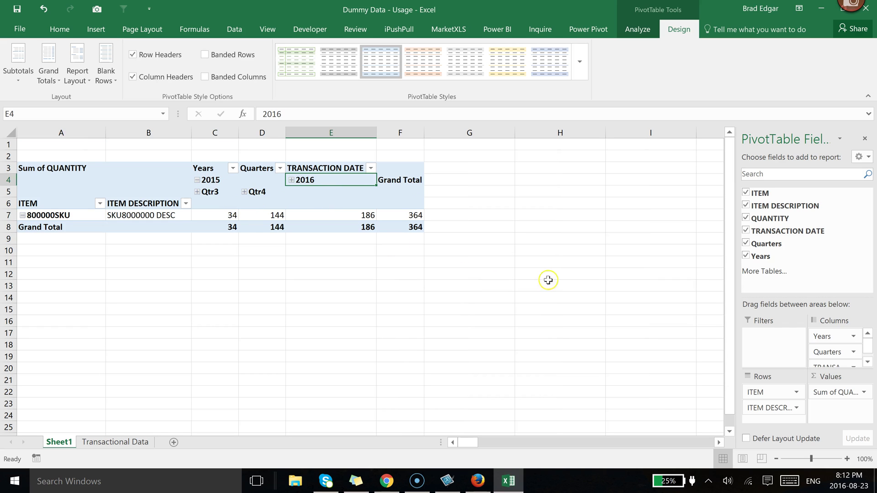
left_click(289, 181)
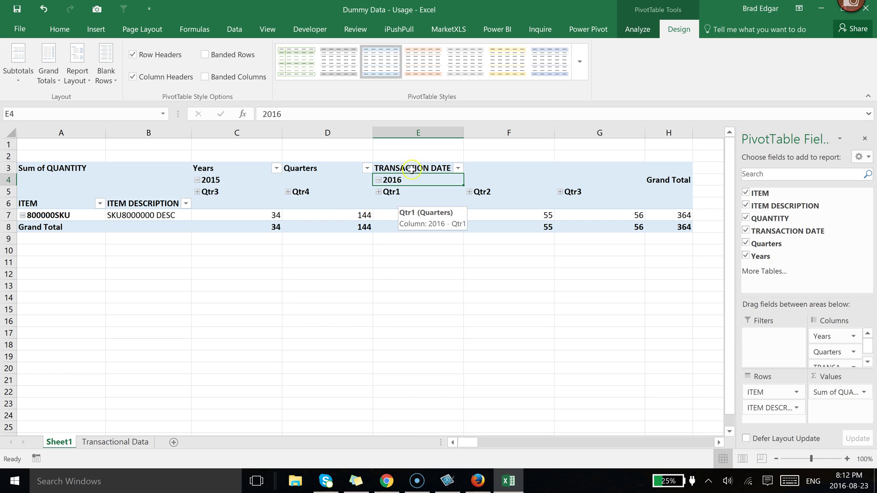
left_click(196, 192)
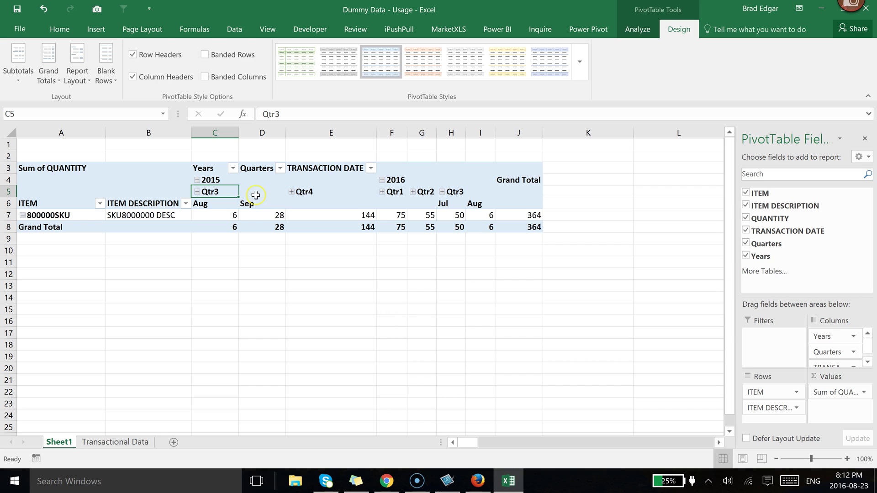
left_click(197, 191)
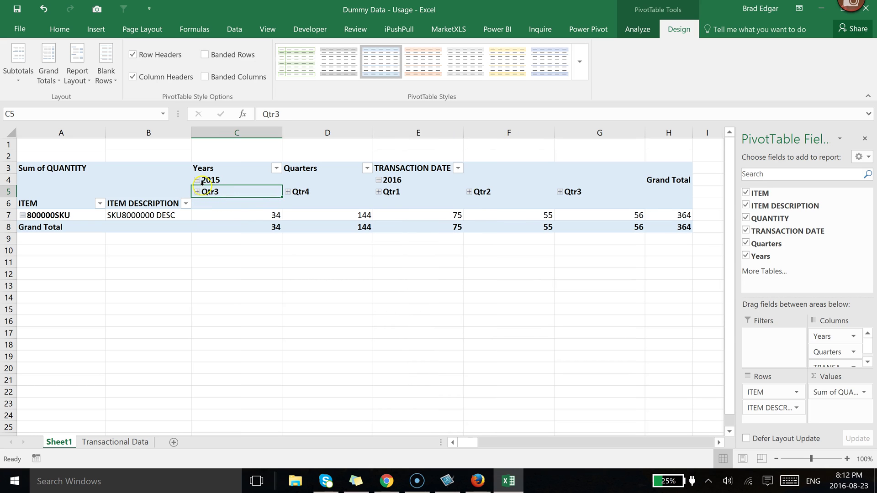
Collapse 2015 and ungroup the Years and Quarters date grouping
left_click(201, 181)
left_click(198, 180)
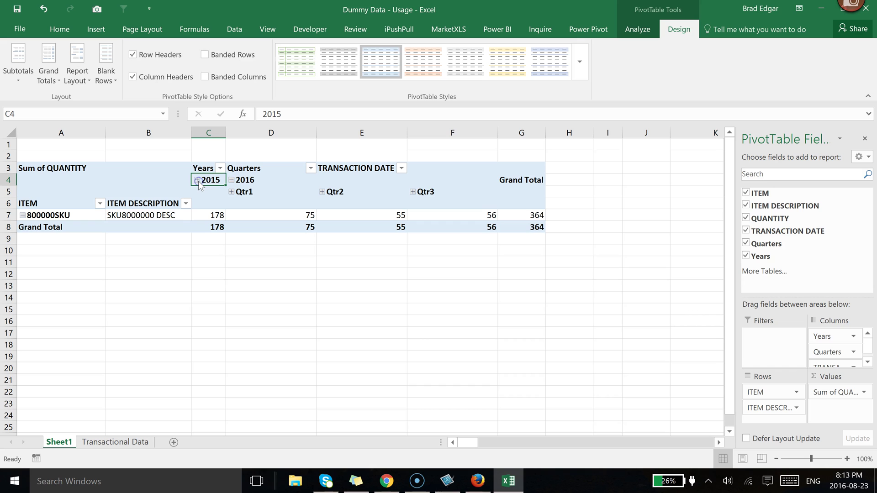
right_click(199, 180)
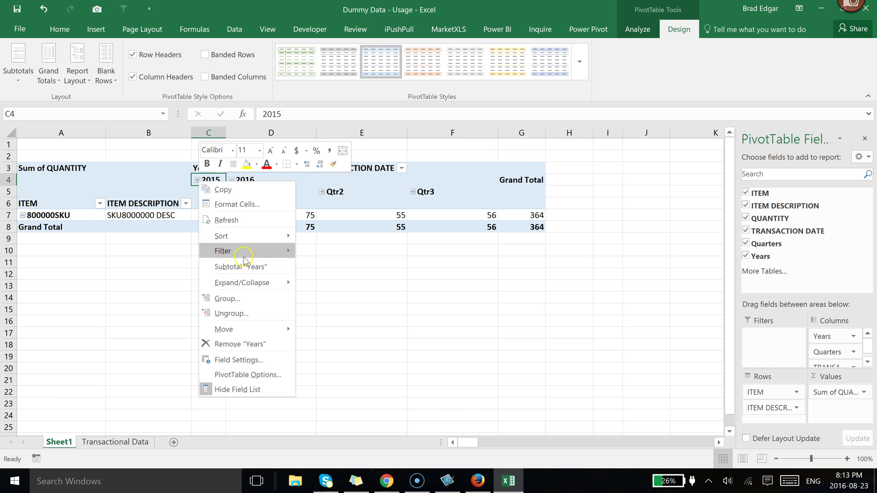
left_click(243, 313)
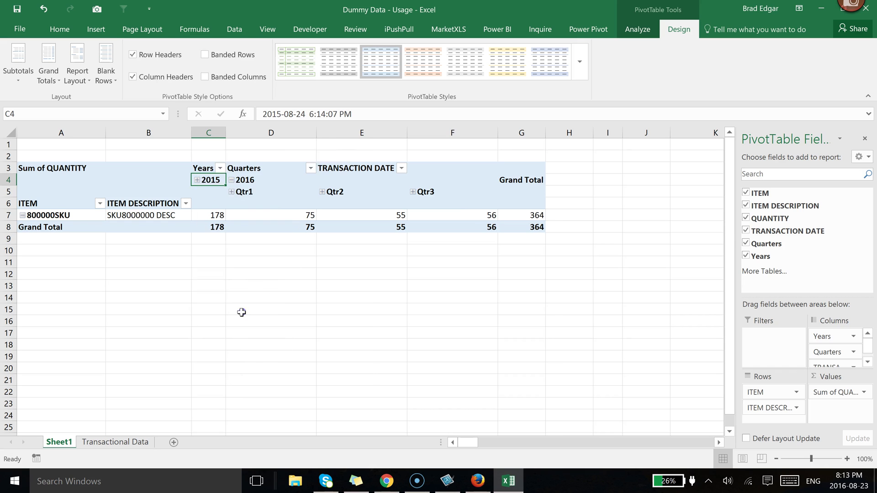
left_click(373, 238)
left_click(241, 176)
left_click(305, 182)
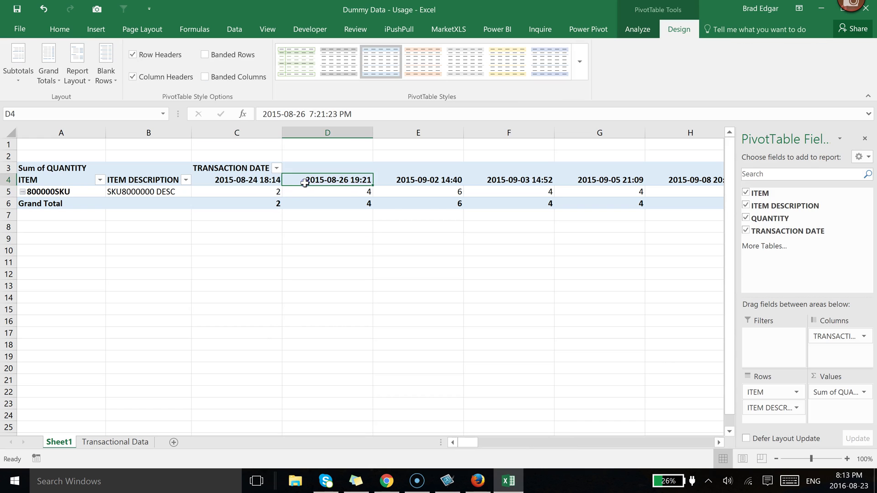
key("Right")
key("Right")
key("Right")
key("Right")
key("Right")
key("Right")
key("Right")
key("Right")
key("Right")
key("Right")
key("Right")
key("Right")
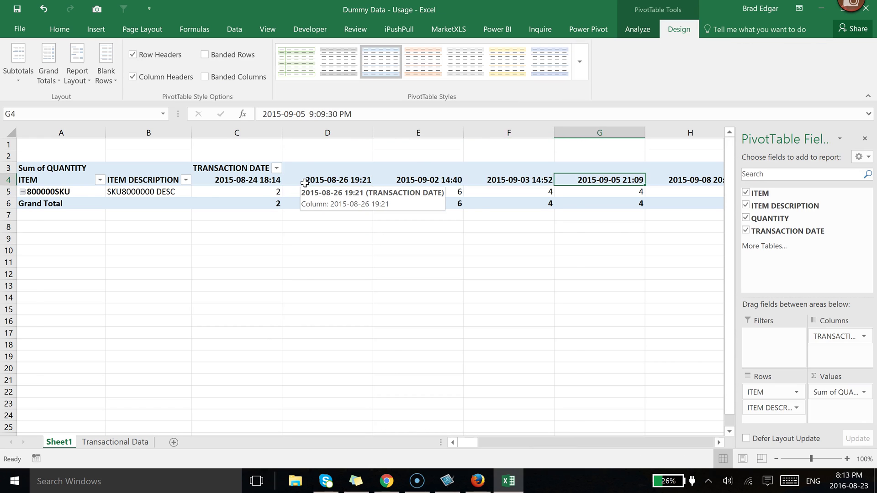
key("Right")
key("Right")
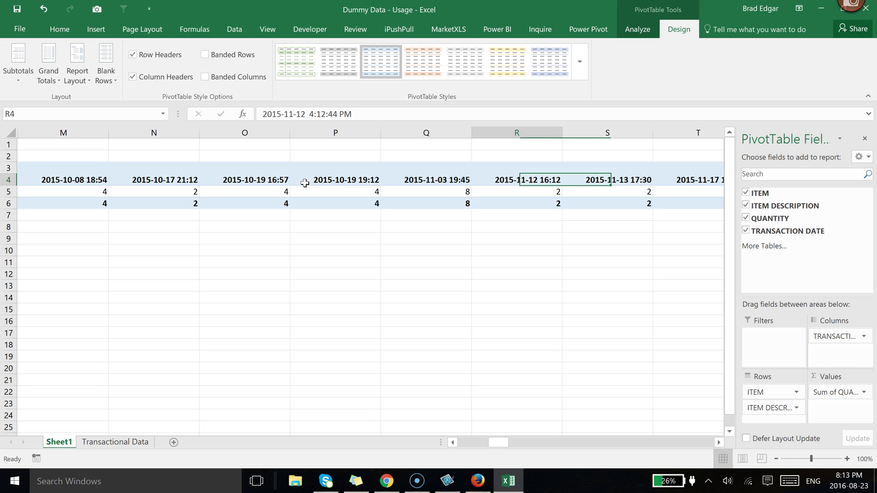
key("Left")
key("Left")
key("Left")
key("Left")
key("Left")
key("Left")
key("Left")
key("Left")
key("Left")
key("Left")
key("Left")
key("Left")
key("Left")
key("Left")
key("Left")
key("Left")
key("Left")
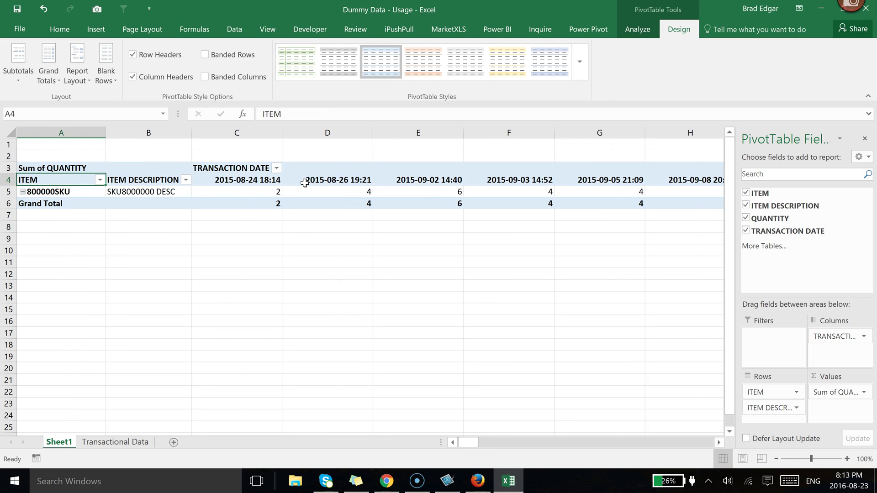
key("Right")
key("Right")
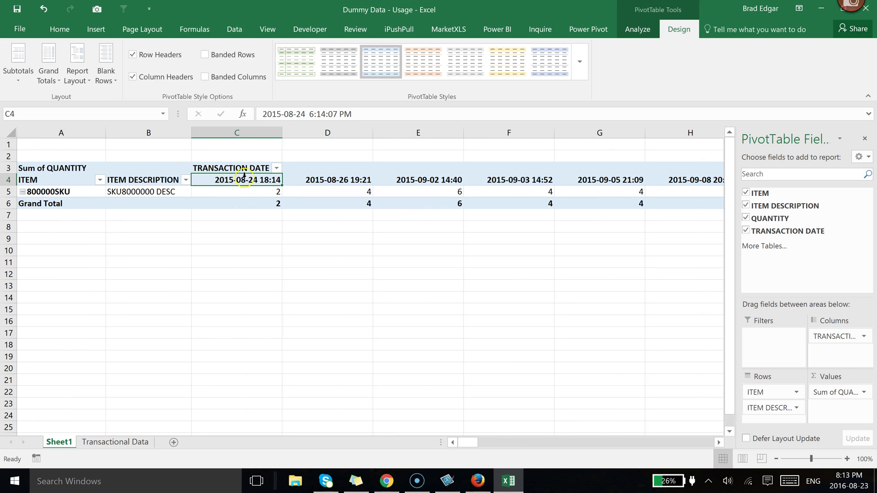
Group TRANSACTION DATE by Years and Months, showing 2015 Aug through Dec
right_click(241, 182)
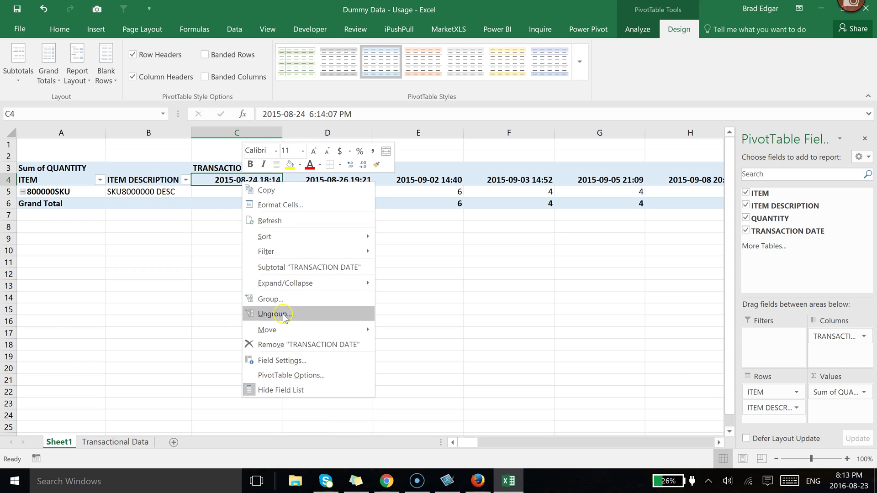
left_click(288, 299)
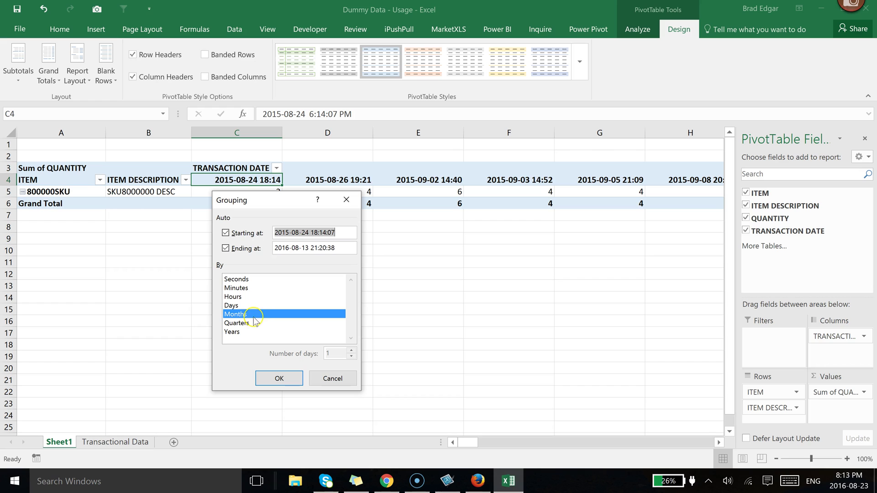
left_click(234, 332)
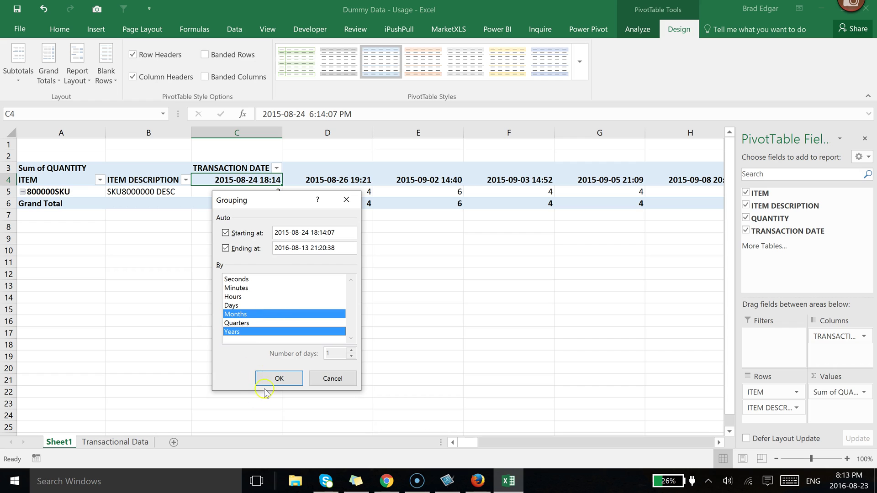
left_click(279, 378)
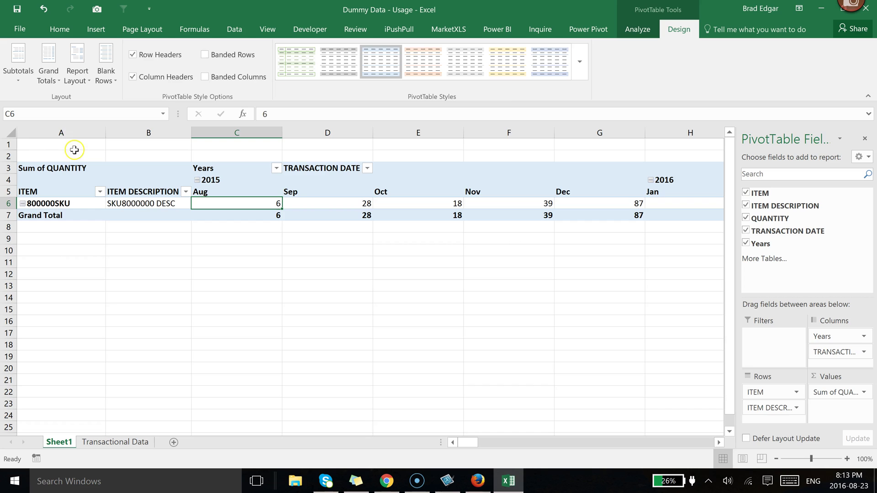
AutoFit all worksheet columns, then adjust the width of column D
left_click(7, 136)
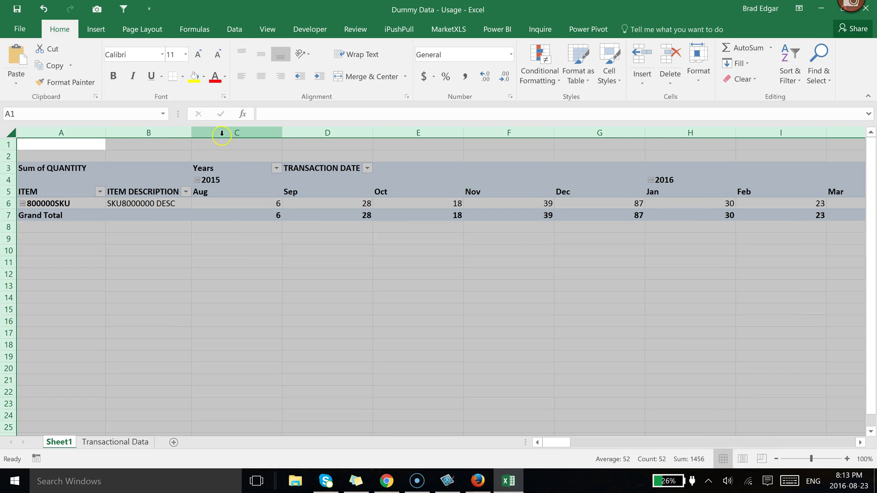
double_click(284, 136)
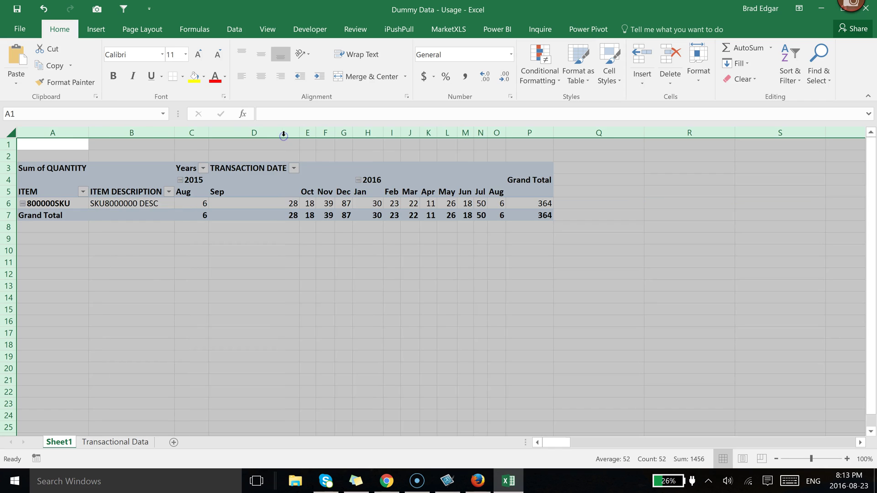
left_click(209, 132)
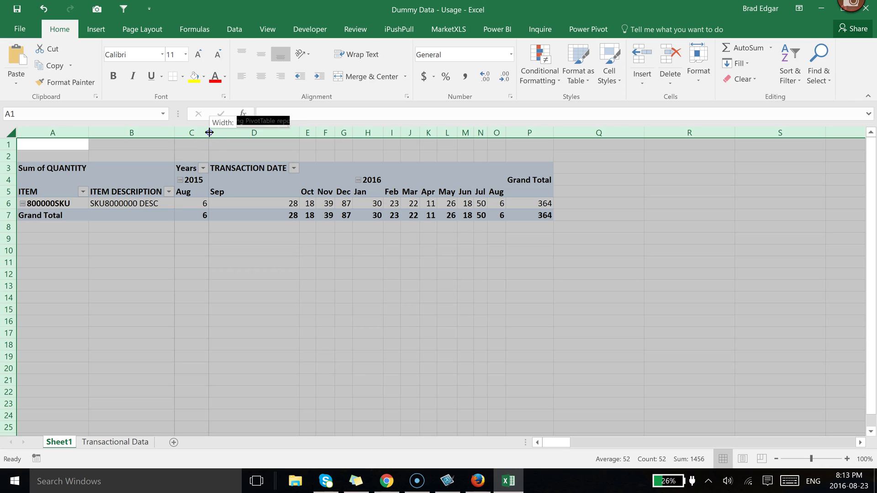
left_click_drag(299, 133, 239, 135)
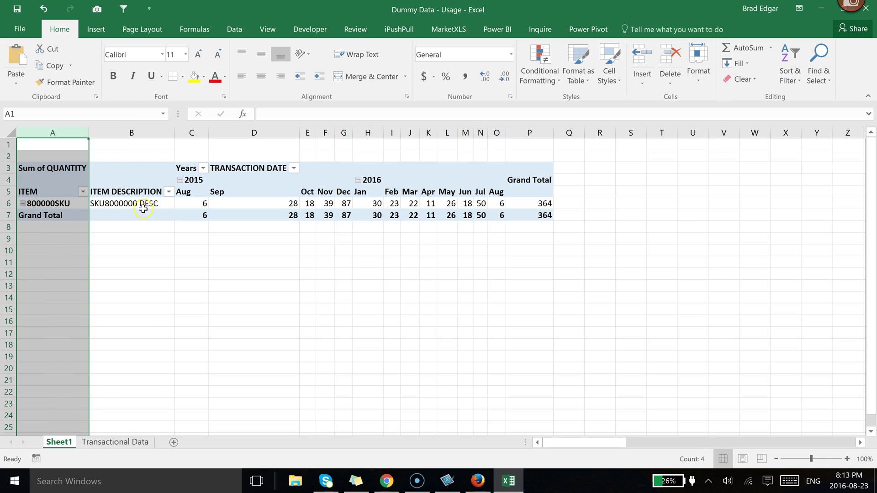
left_click(330, 321)
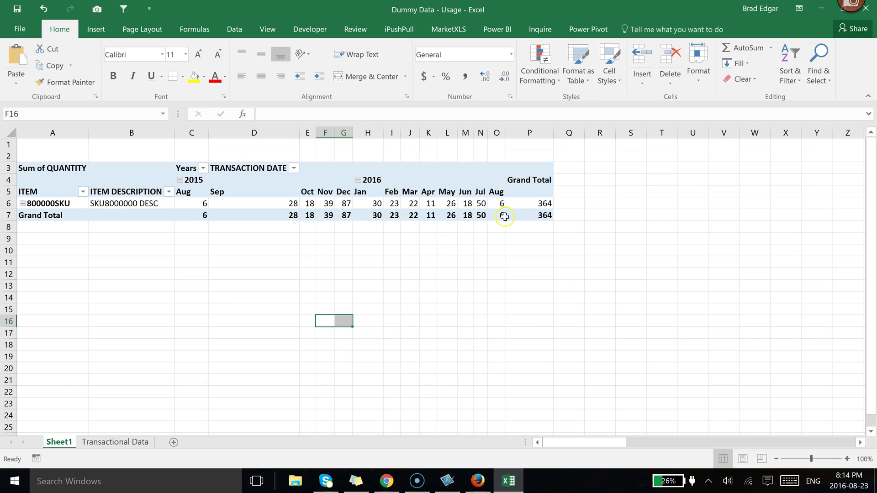
mouse_move(505, 217)
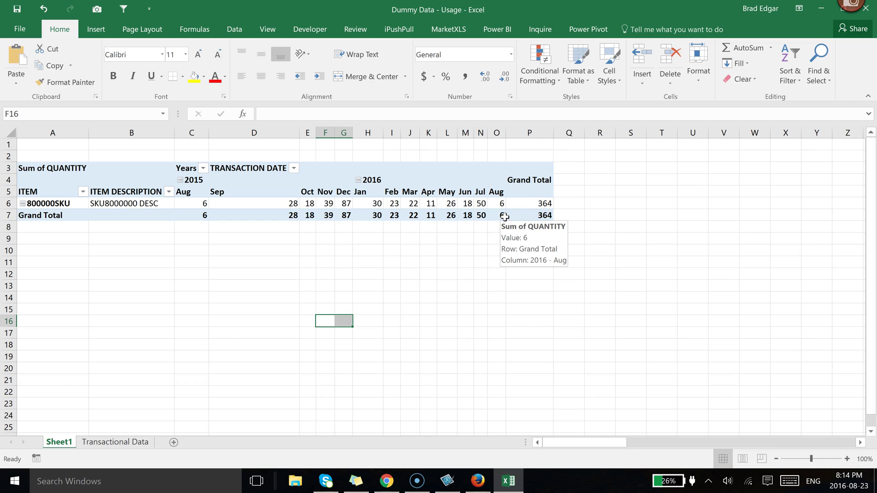